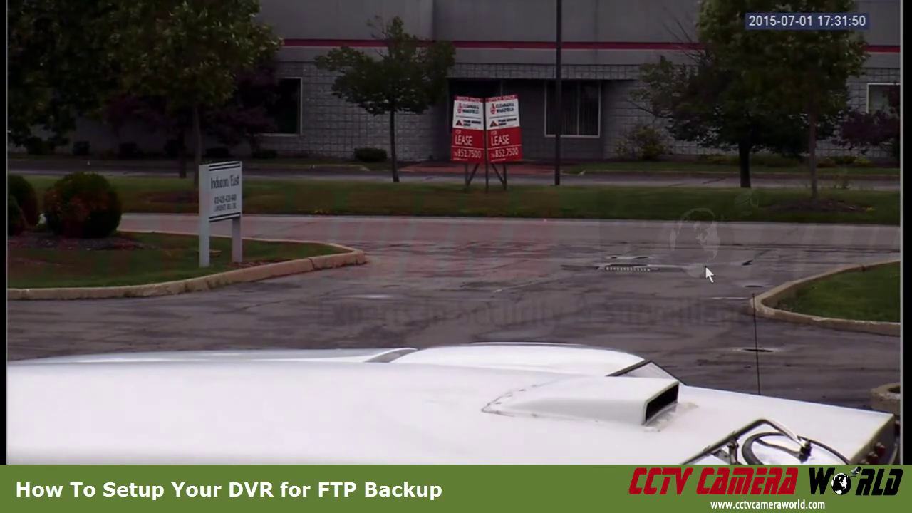
From the live view, open Main Menu > Network and show the FTP page.
right_click(620, 244)
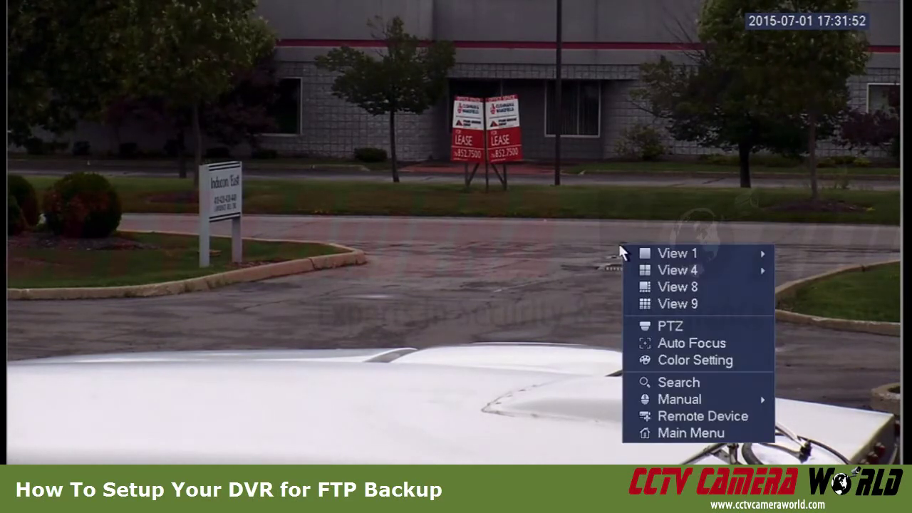
click(691, 432)
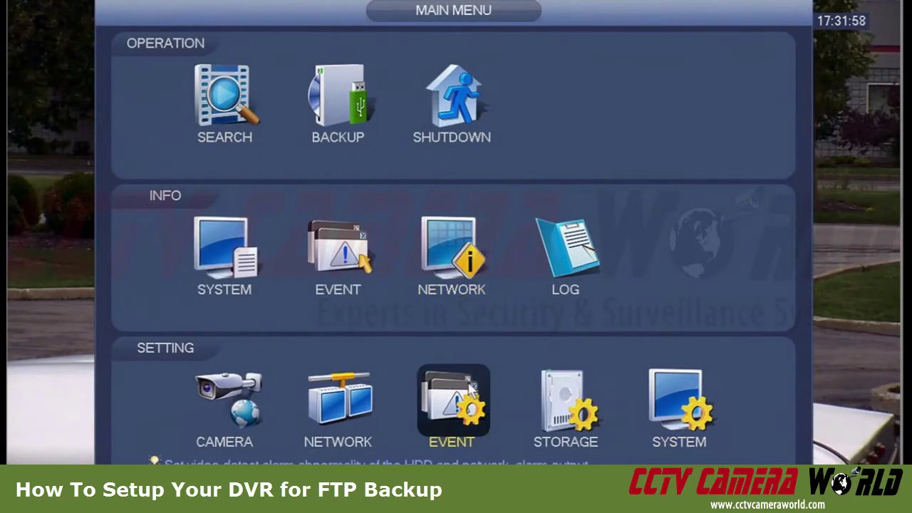
click(354, 414)
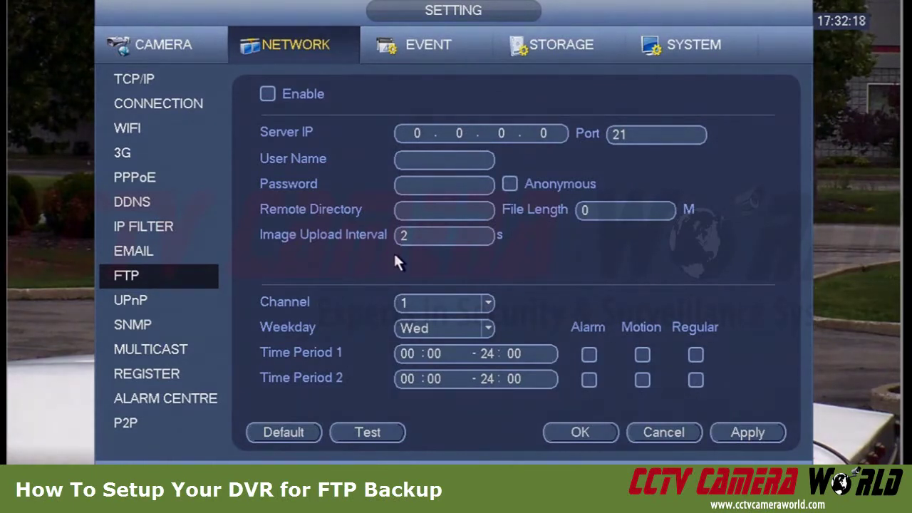
Enable FTP and enter 192 and 168 as the first two server IP octets.
click(267, 95)
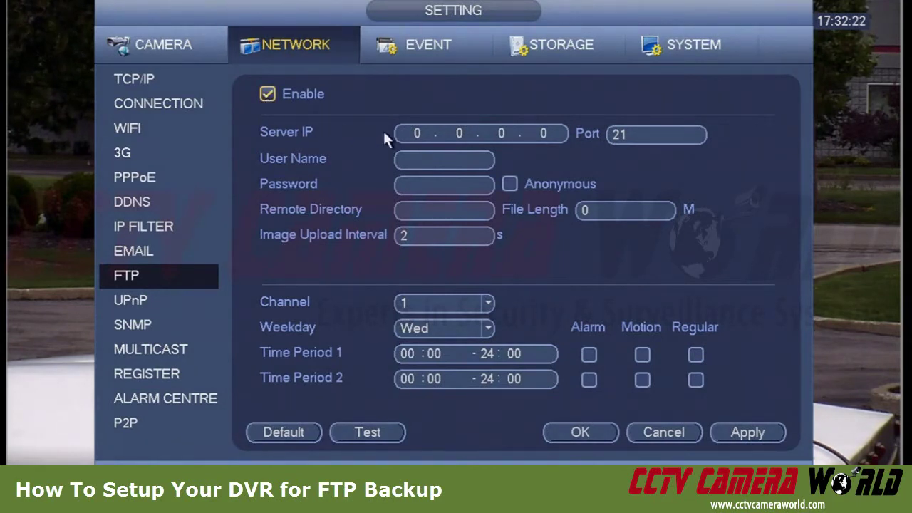
click(415, 134)
click(411, 154)
click(444, 186)
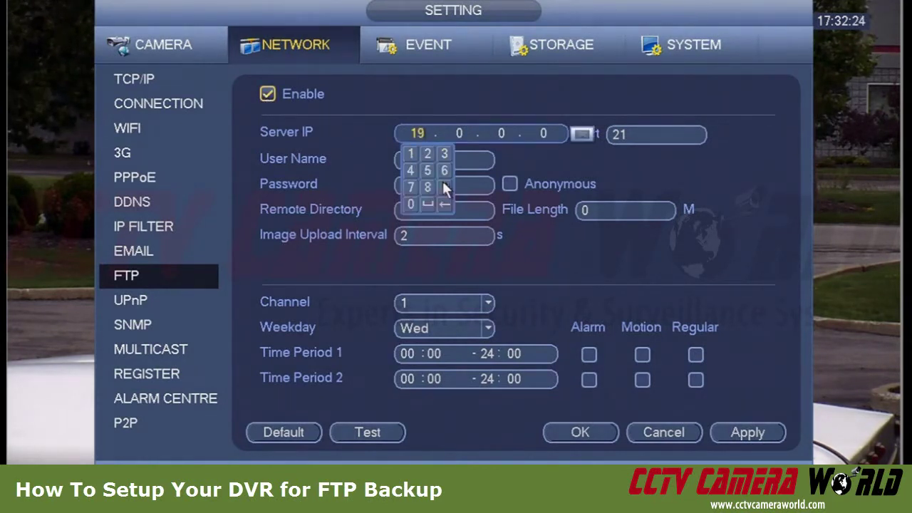
click(428, 154)
click(460, 134)
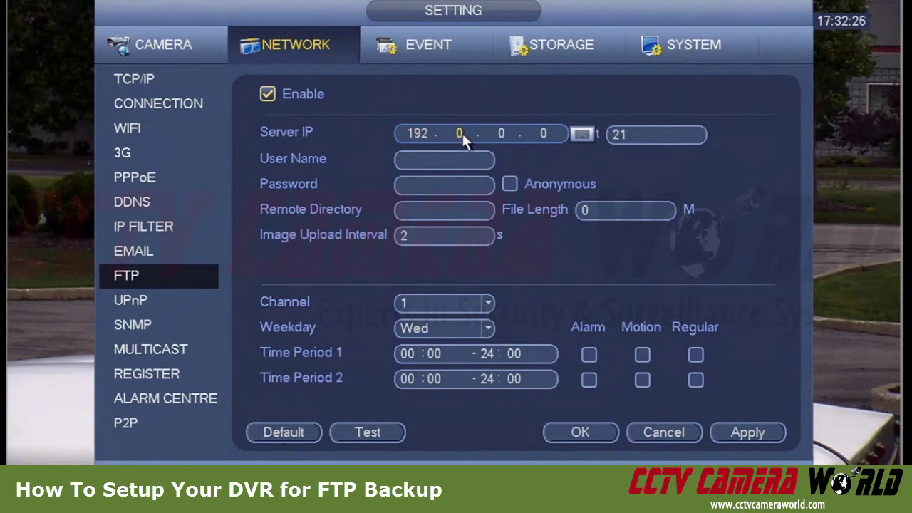
click(463, 135)
click(453, 153)
click(486, 170)
click(469, 187)
Complete the FTP server IP as 192.168.1.8.
click(503, 134)
click(507, 133)
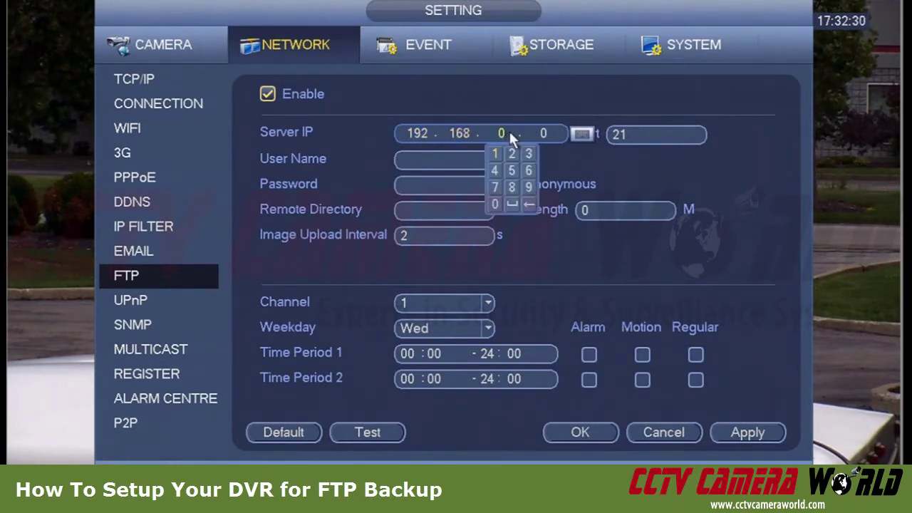
click(496, 153)
click(548, 134)
click(547, 134)
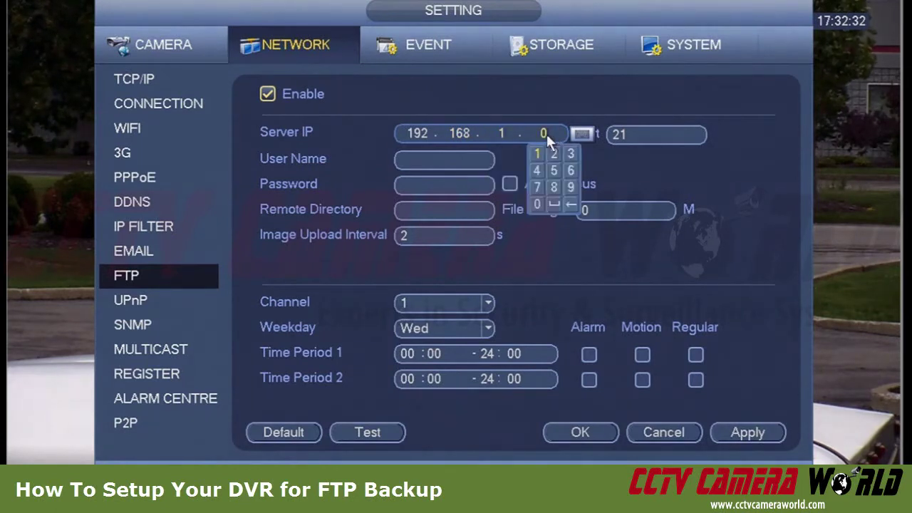
click(557, 182)
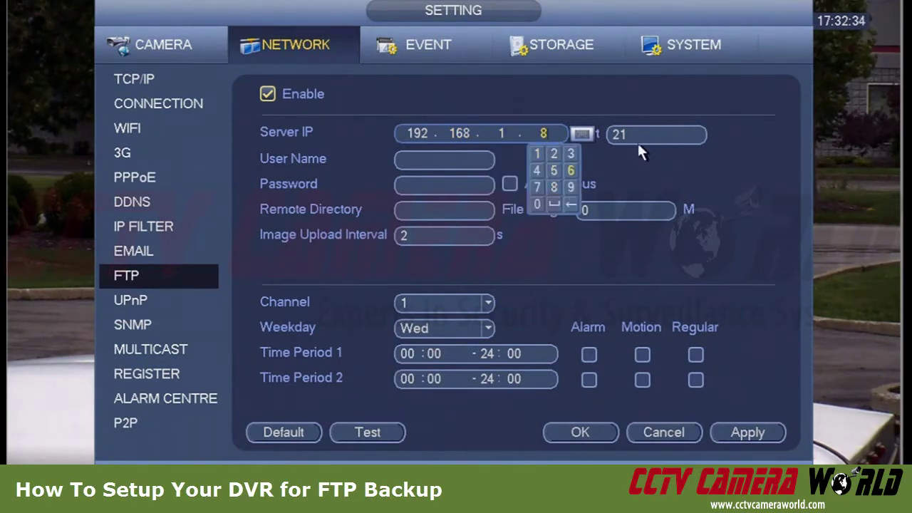
click(460, 161)
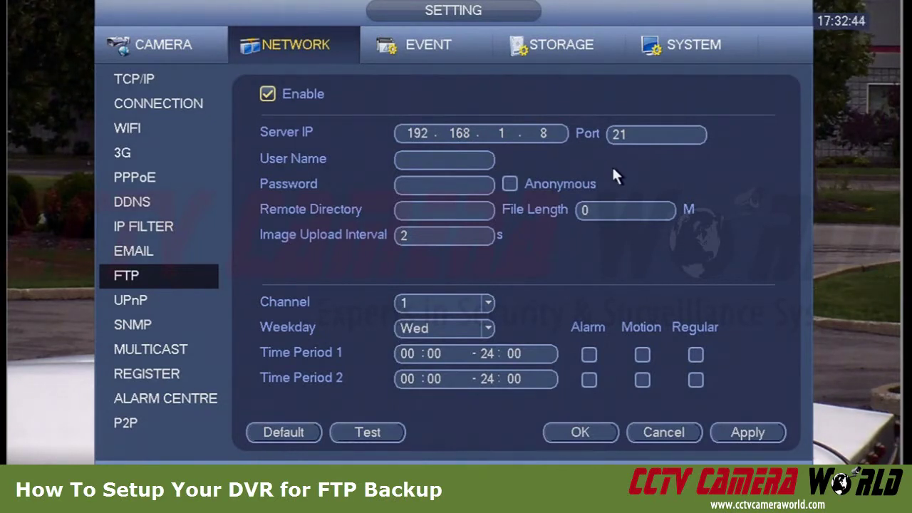
Enter 'user' as the FTP user name.
mouse_move(439, 163)
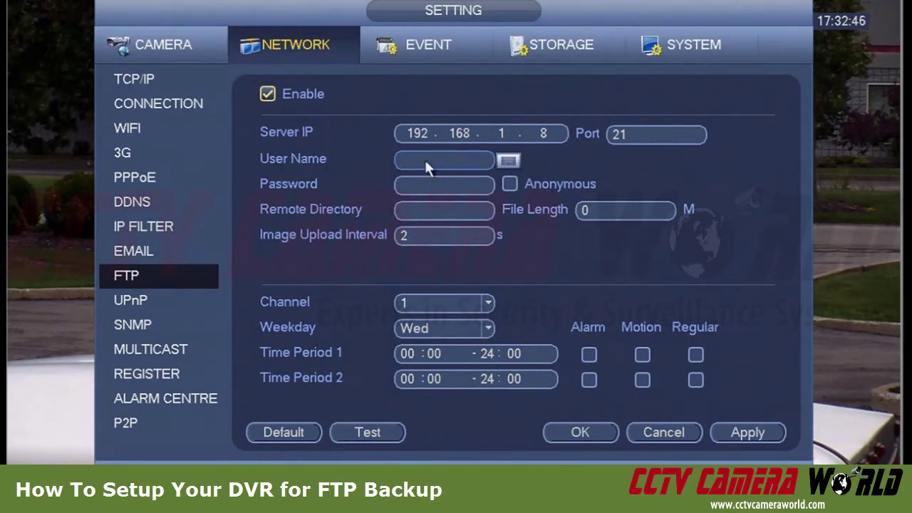
click(426, 164)
click(410, 207)
click(320, 228)
click(331, 207)
click(351, 208)
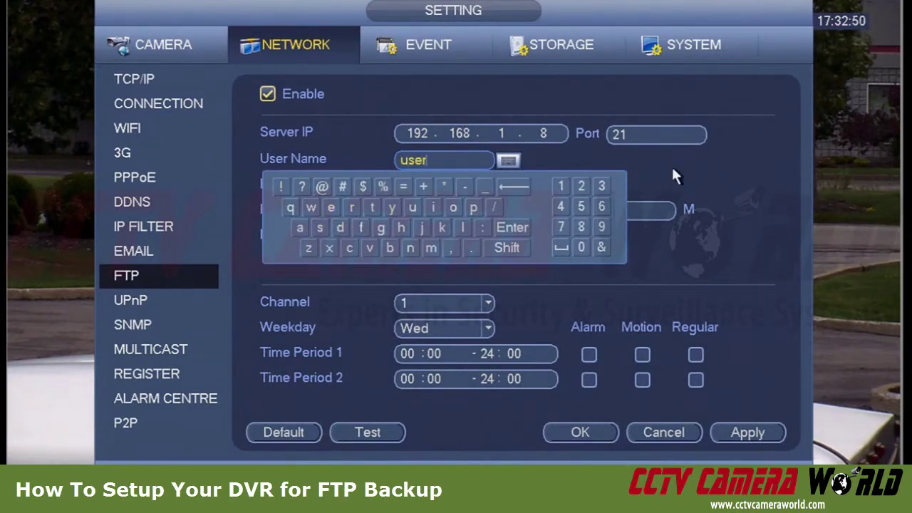
click(657, 176)
Enter the four-character FTP password.
click(449, 185)
click(320, 253)
click(318, 250)
click(330, 232)
click(351, 232)
click(668, 195)
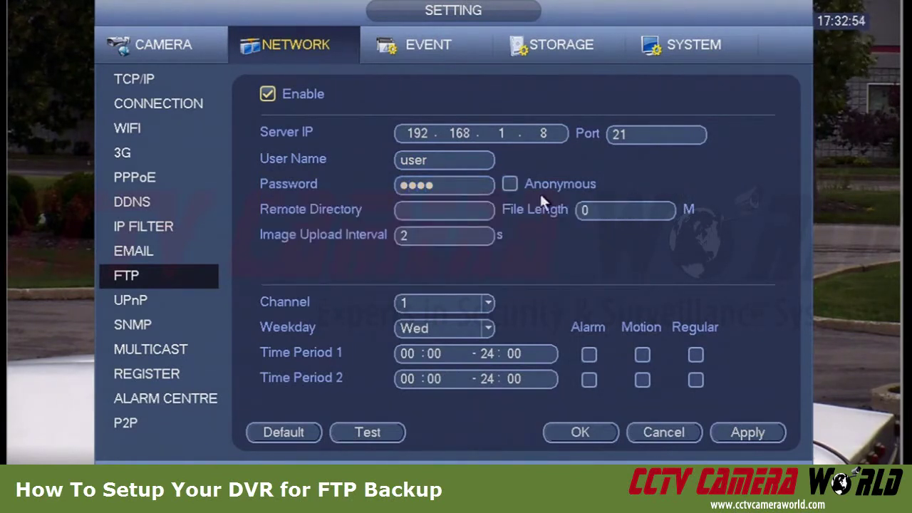
mouse_move(404, 215)
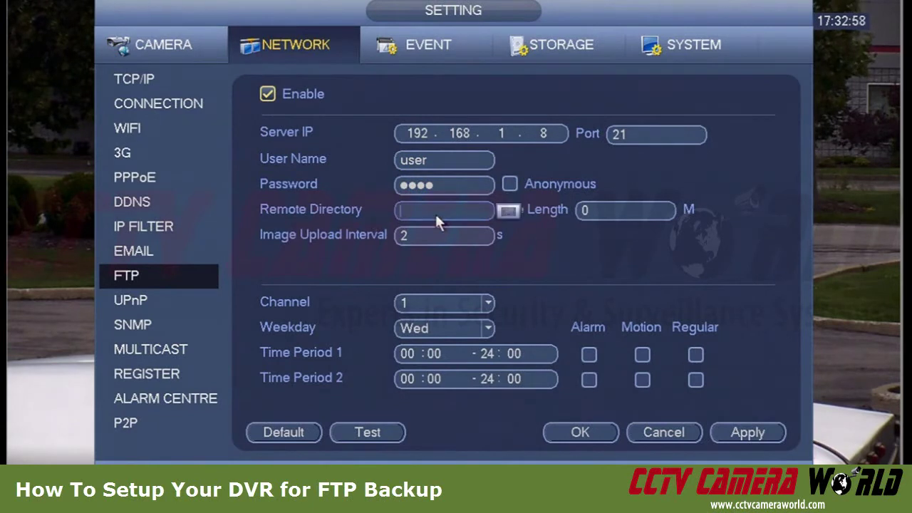
mouse_move(438, 184)
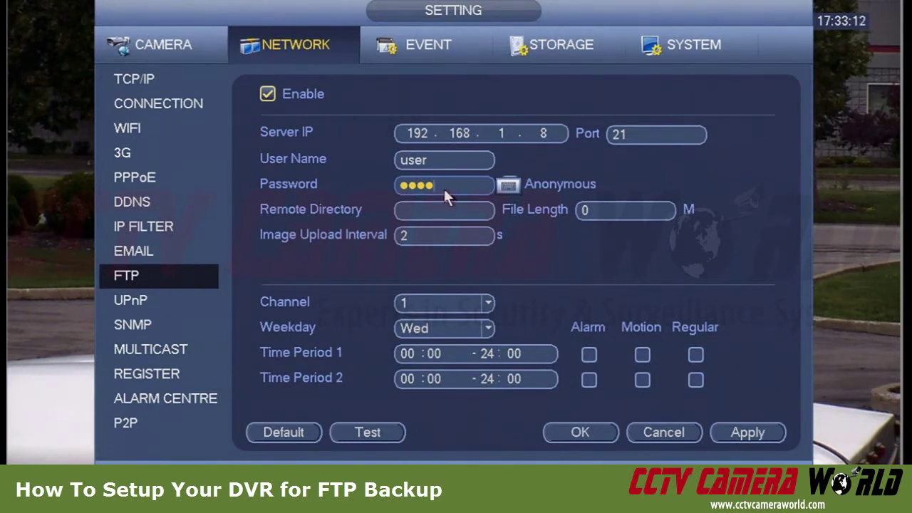
Set File Length to 300 M and leave Image Upload Interval at 2 seconds.
click(422, 210)
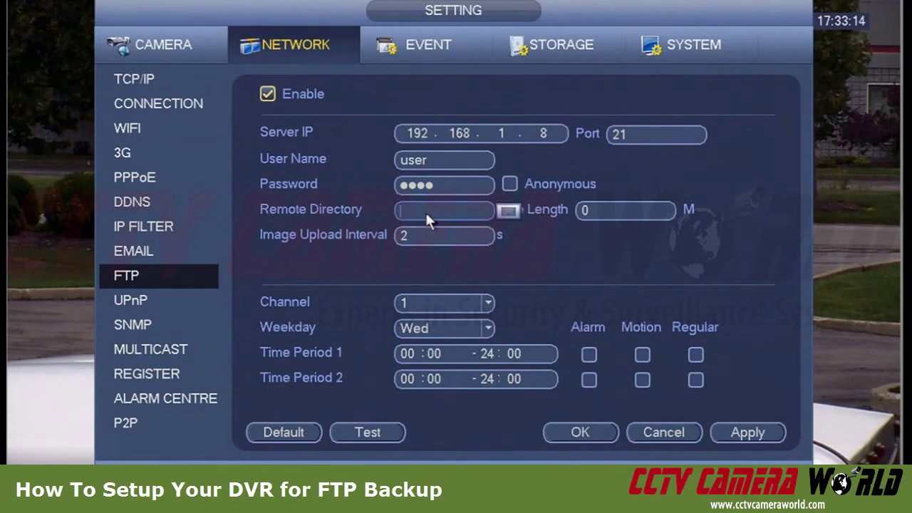
click(590, 209)
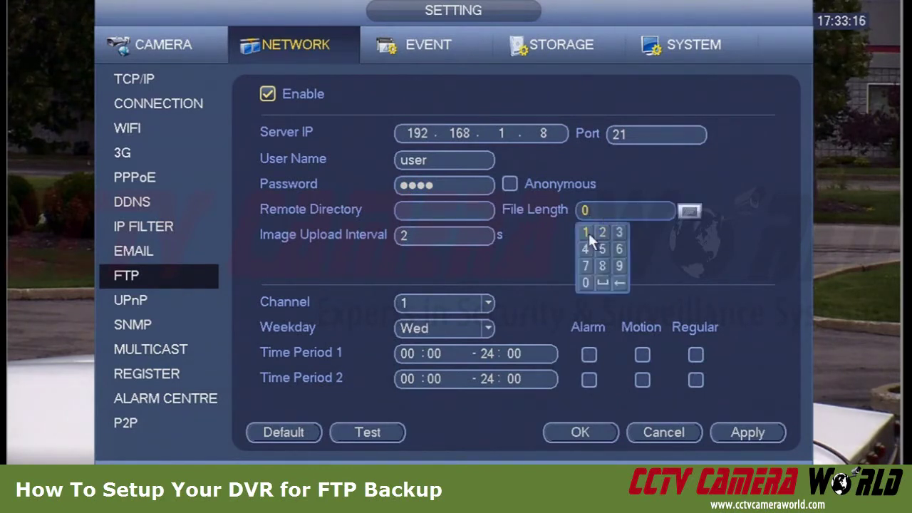
click(619, 233)
double_click(585, 282)
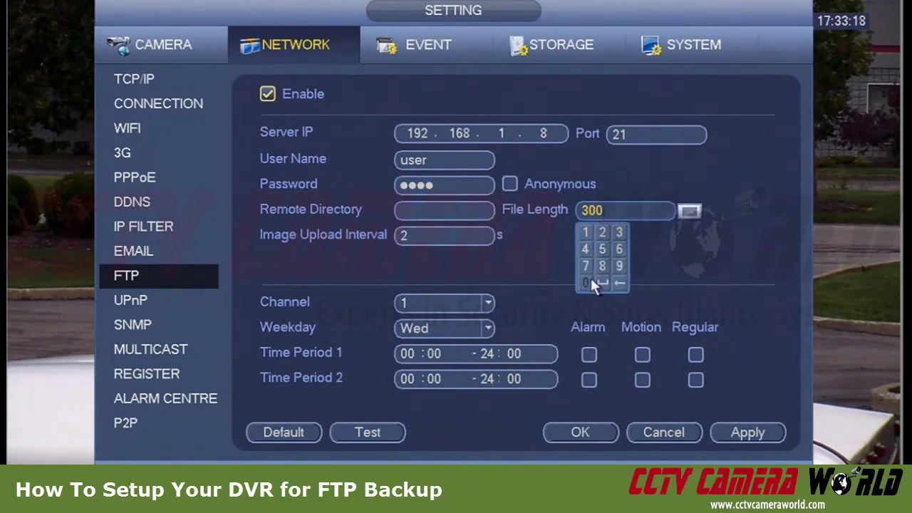
click(702, 258)
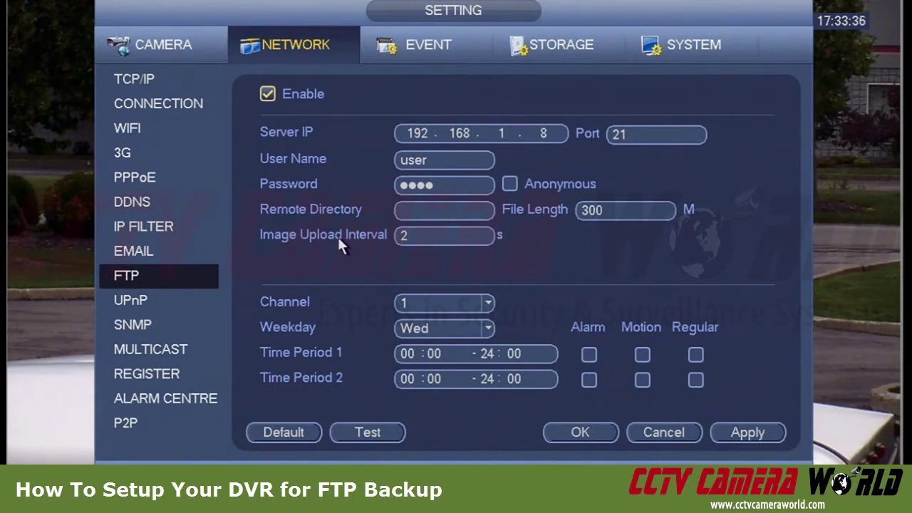
click(431, 240)
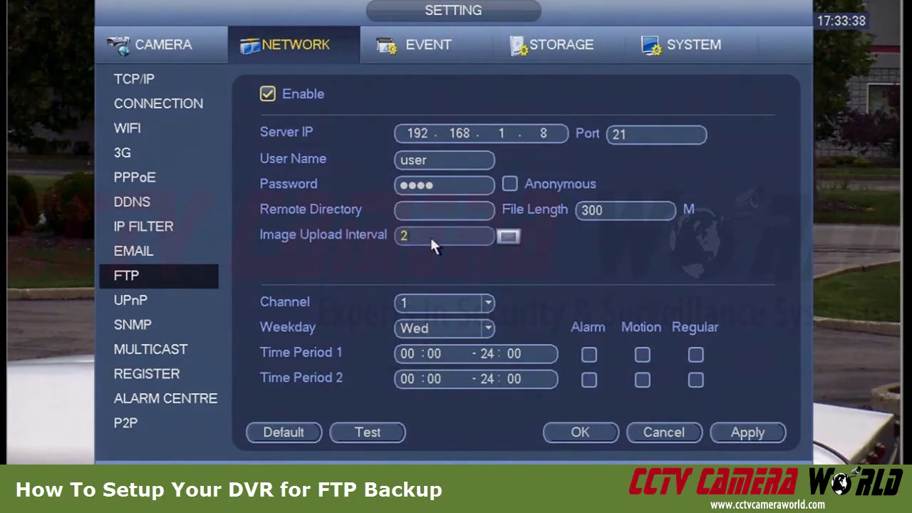
click(554, 274)
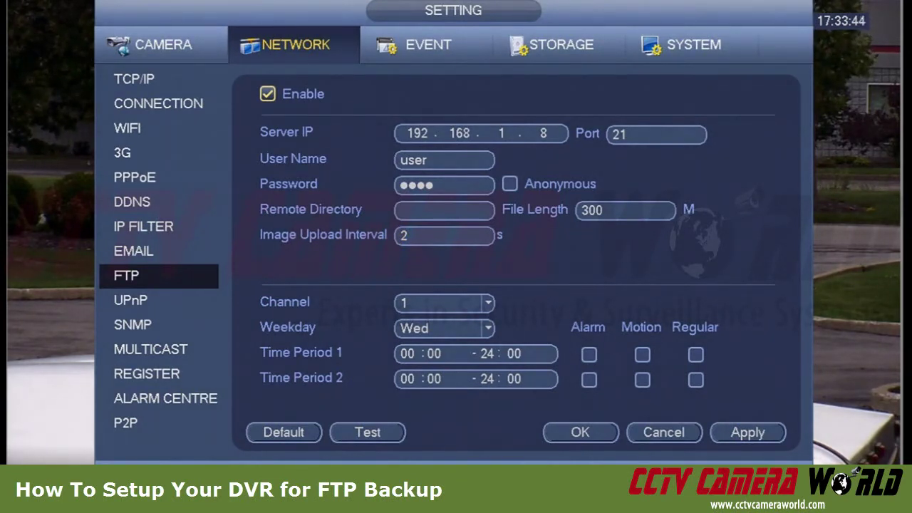
Choose channel 8, Weekday All, and keep only Motion ticked for period 1 (00:00–24:00).
click(488, 303)
click(443, 437)
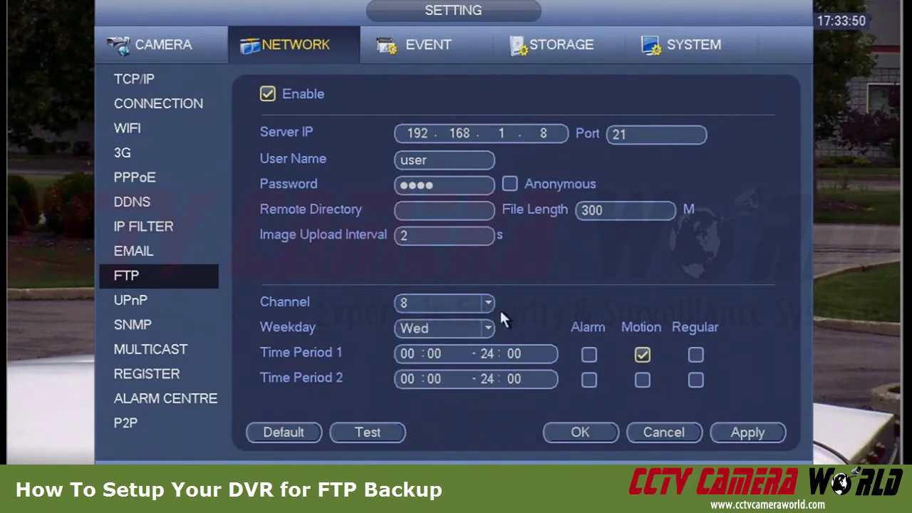
click(487, 327)
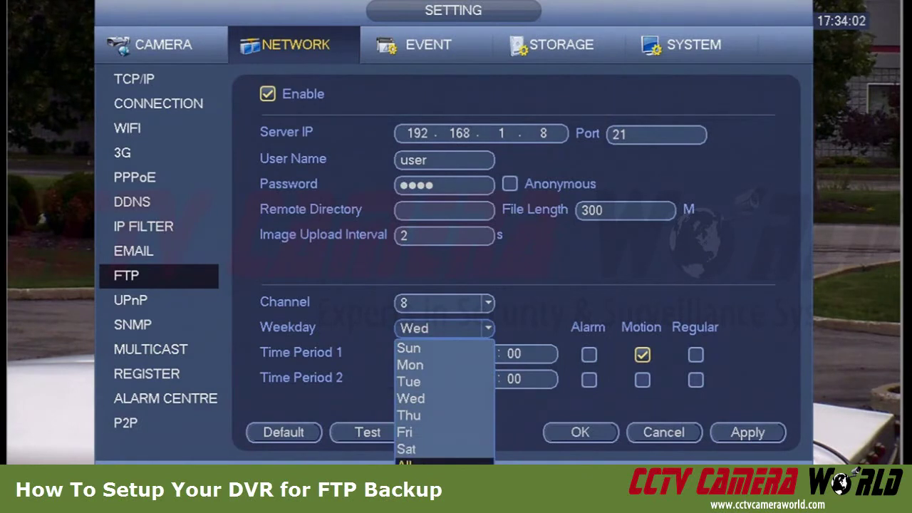
click(427, 463)
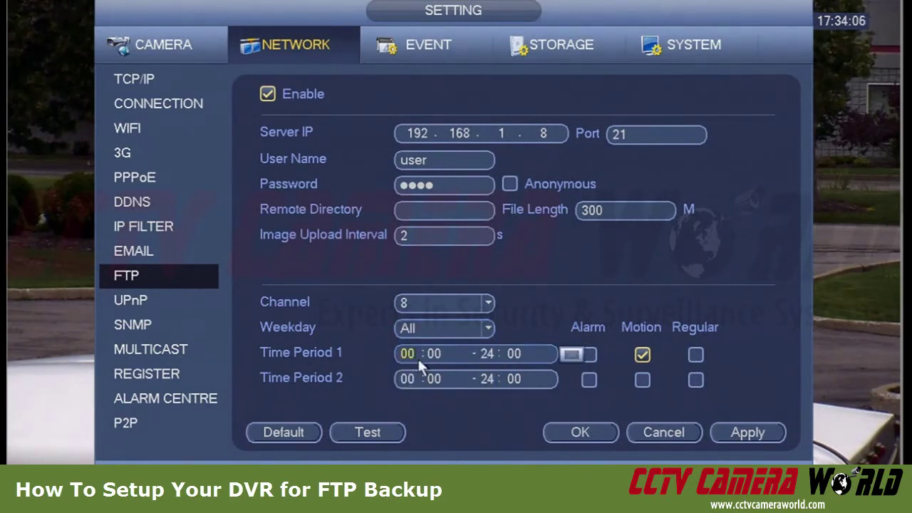
mouse_move(439, 359)
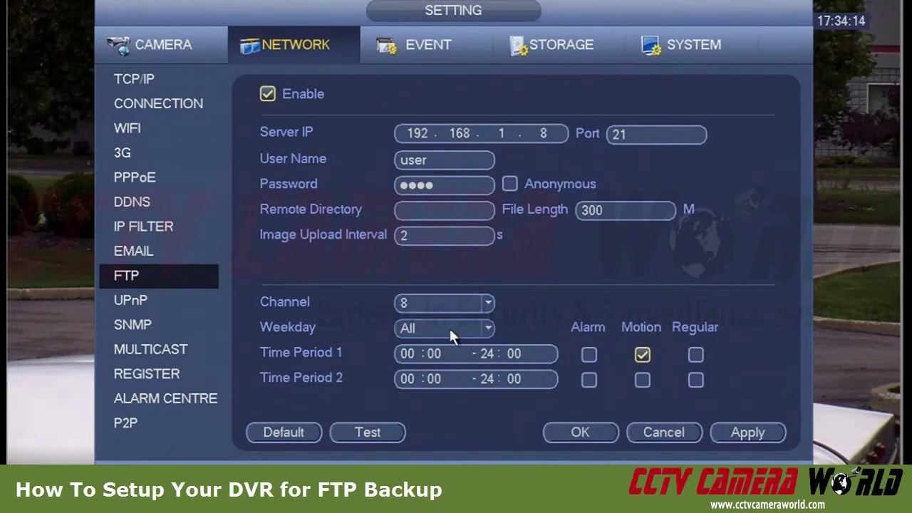
mouse_move(486, 357)
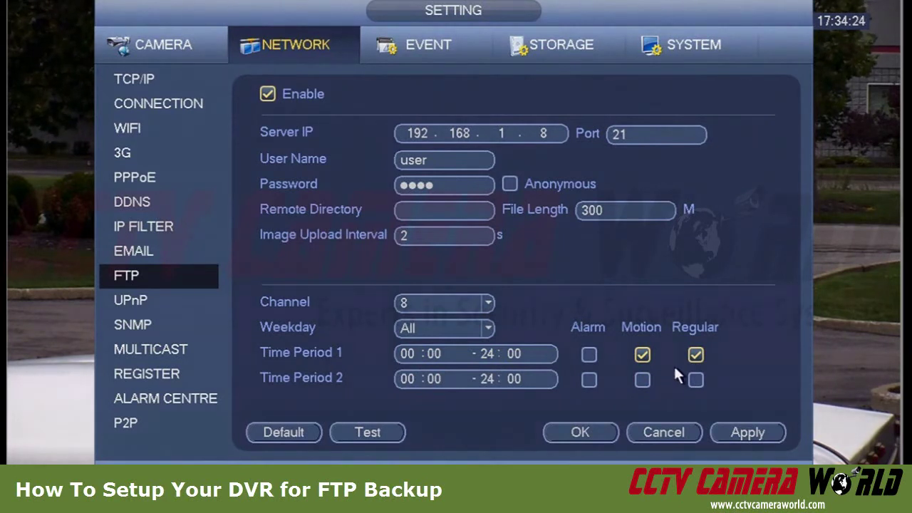
click(643, 355)
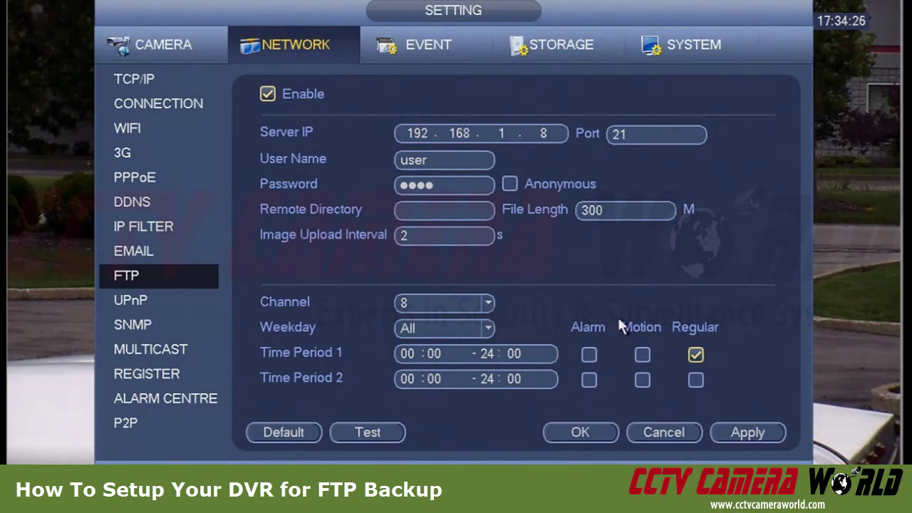
click(640, 355)
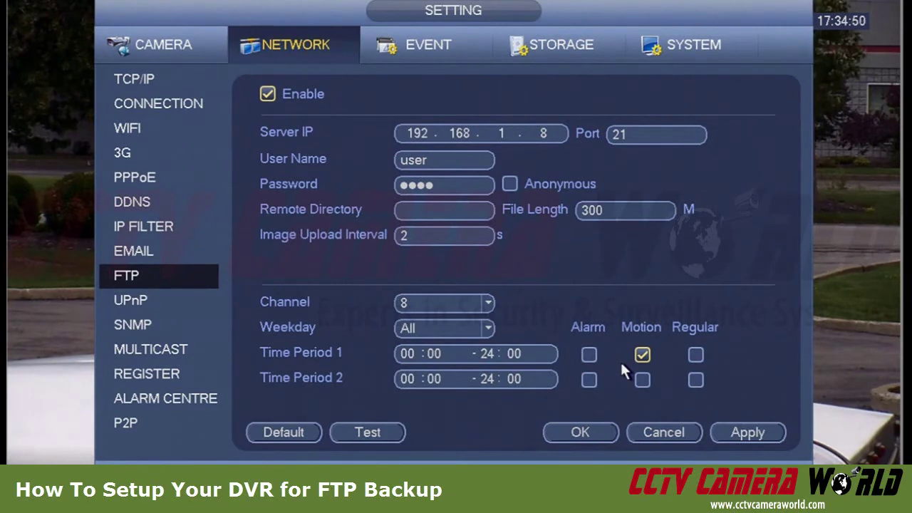
click(410, 303)
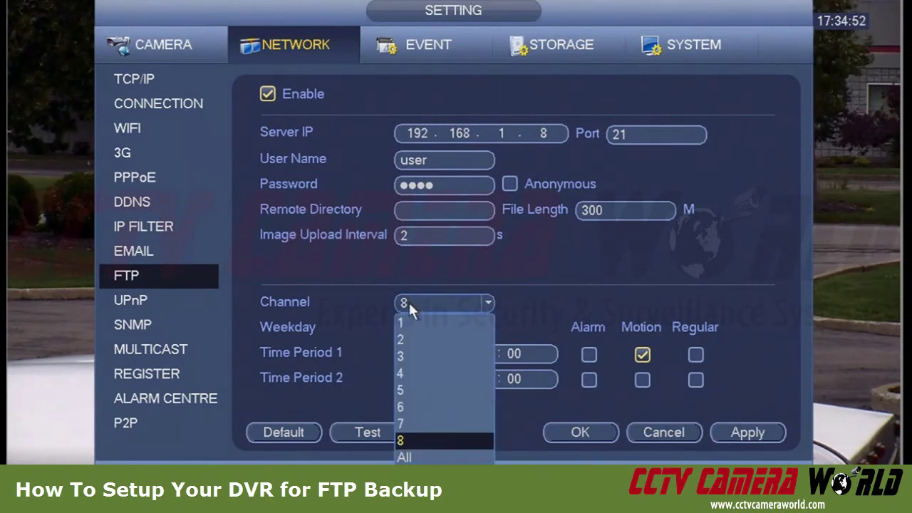
click(405, 457)
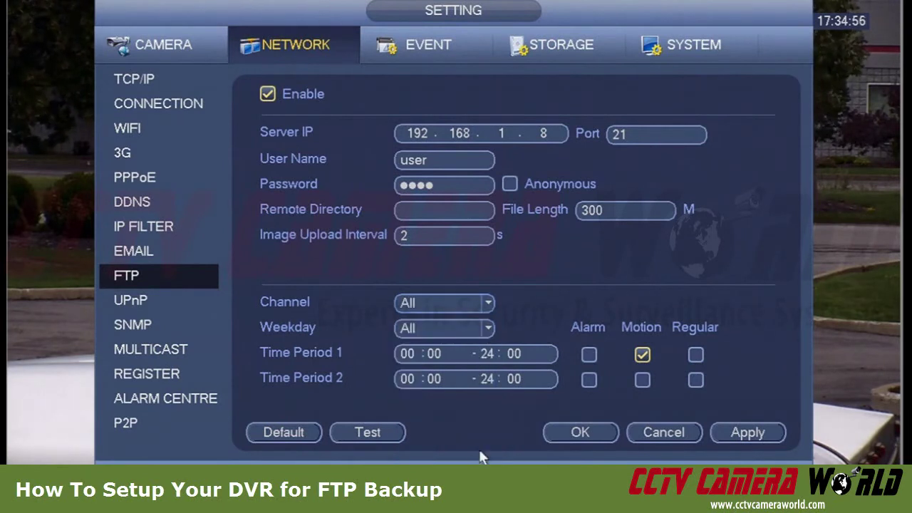
click(424, 307)
click(431, 436)
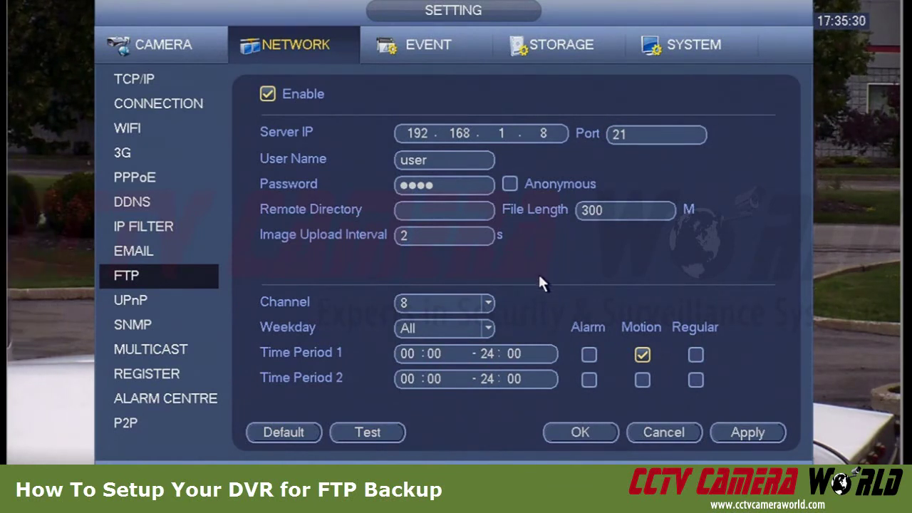
Apply the FTP settings, run the connection test to 'FTP Test Connect OK', then close with OK.
click(726, 427)
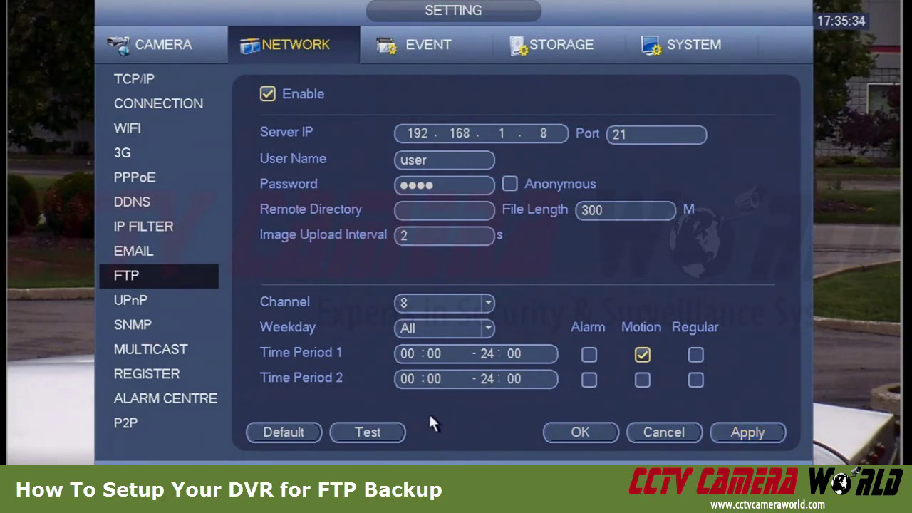
click(382, 428)
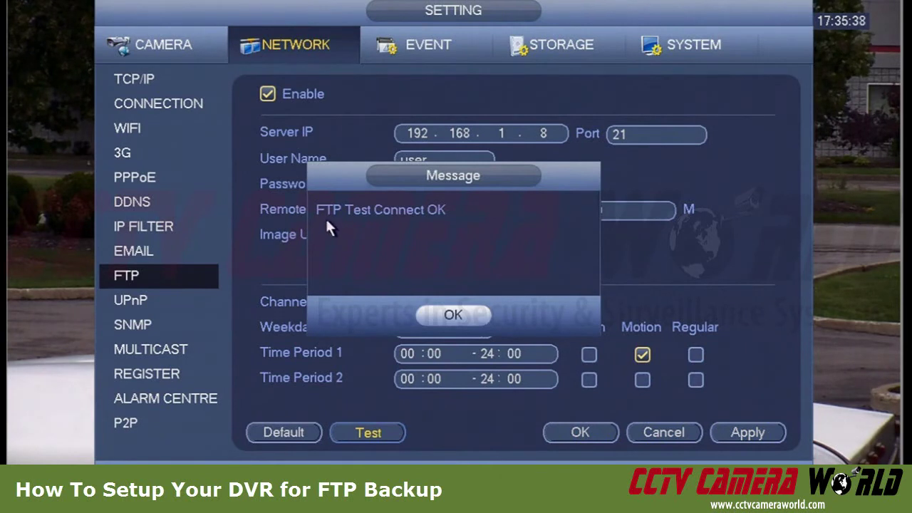
click(469, 316)
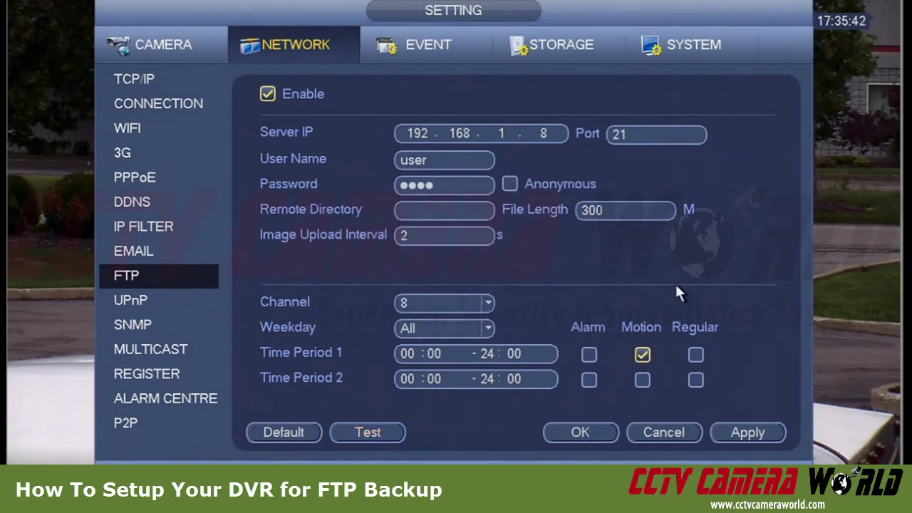
click(601, 428)
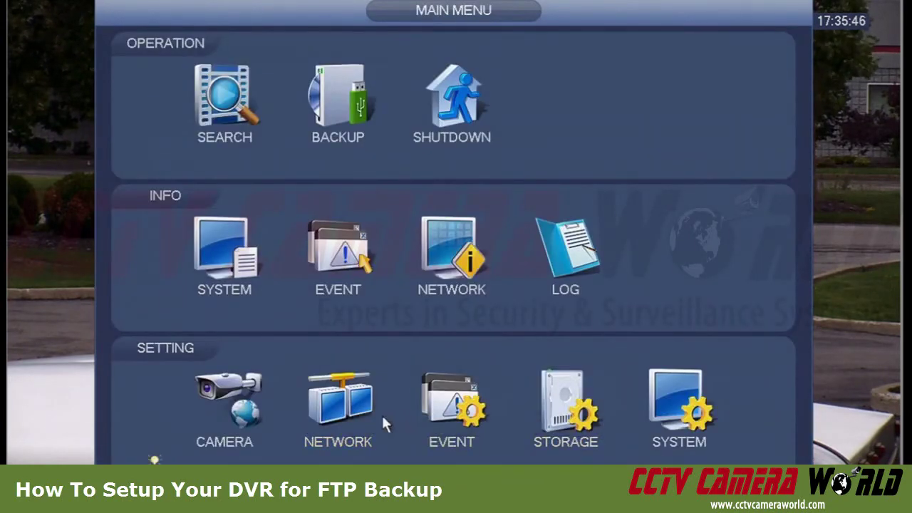
Reopen the FTP page and compare channel 8's motion schedule with channel 1's empty one.
click(341, 407)
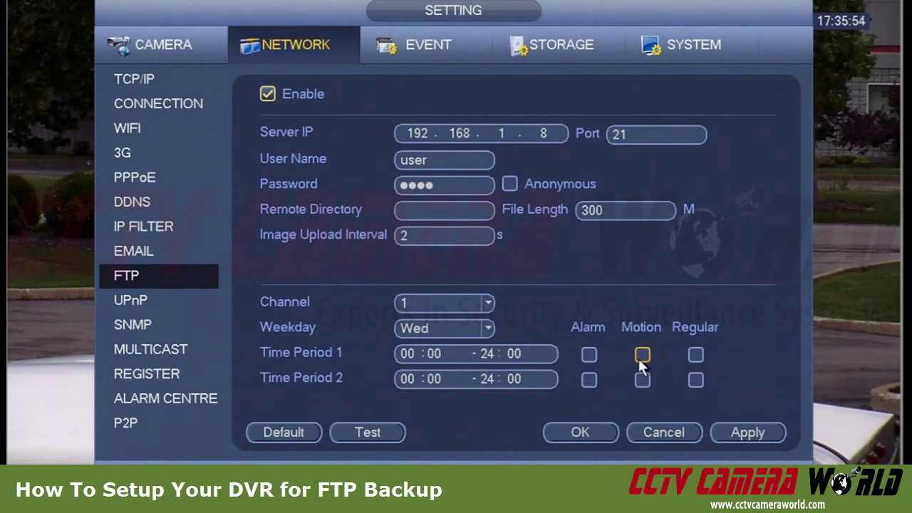
click(418, 305)
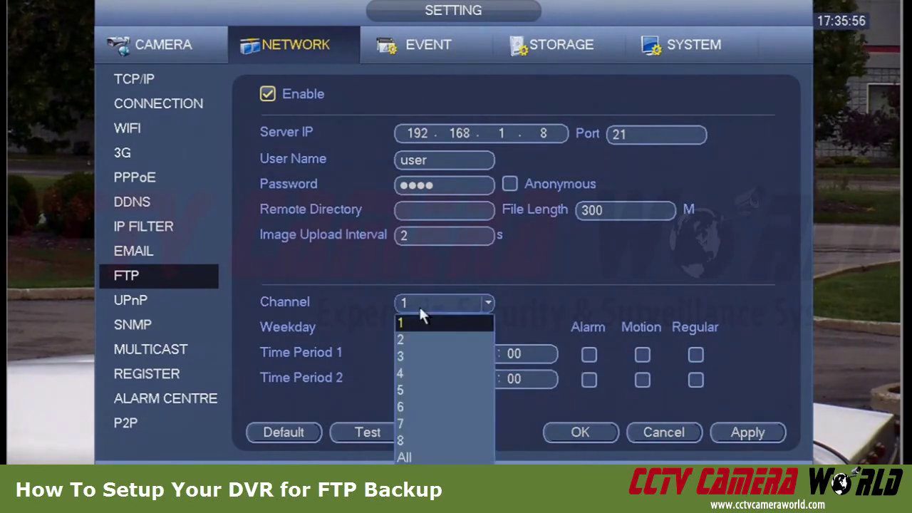
click(424, 435)
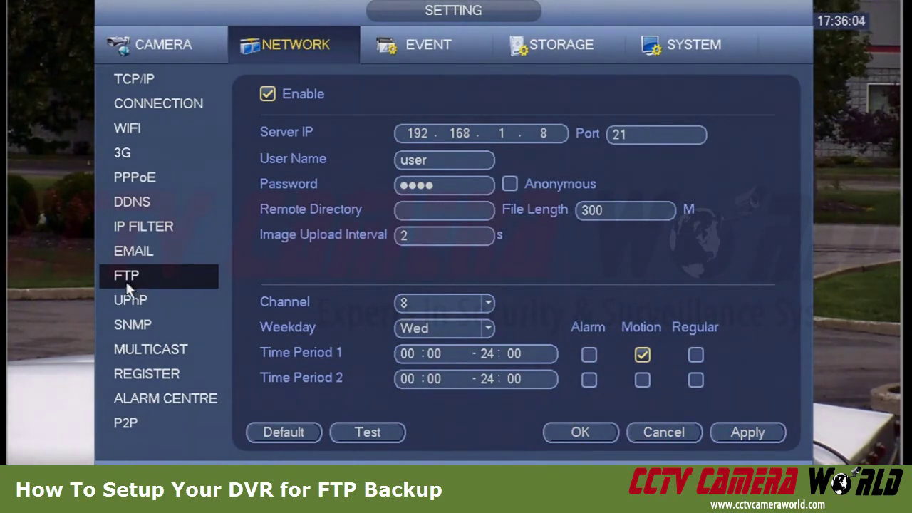
click(413, 303)
click(415, 318)
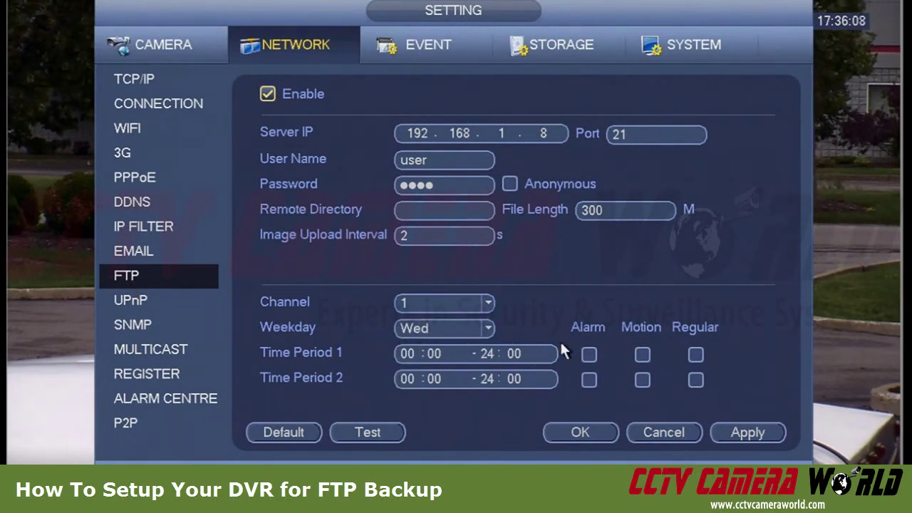
click(451, 303)
click(424, 437)
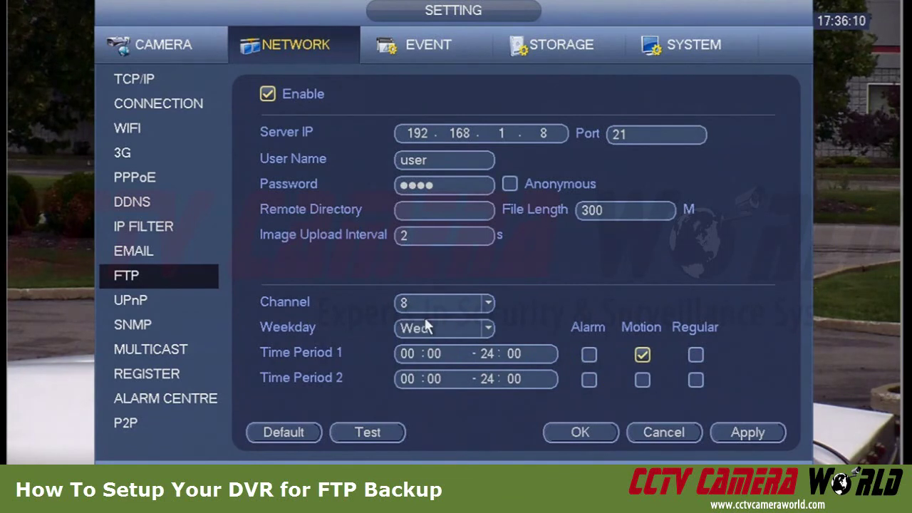
Set Weekday to All for channel 8, save, reopen and recheck channel 8's schedule.
click(434, 325)
click(420, 456)
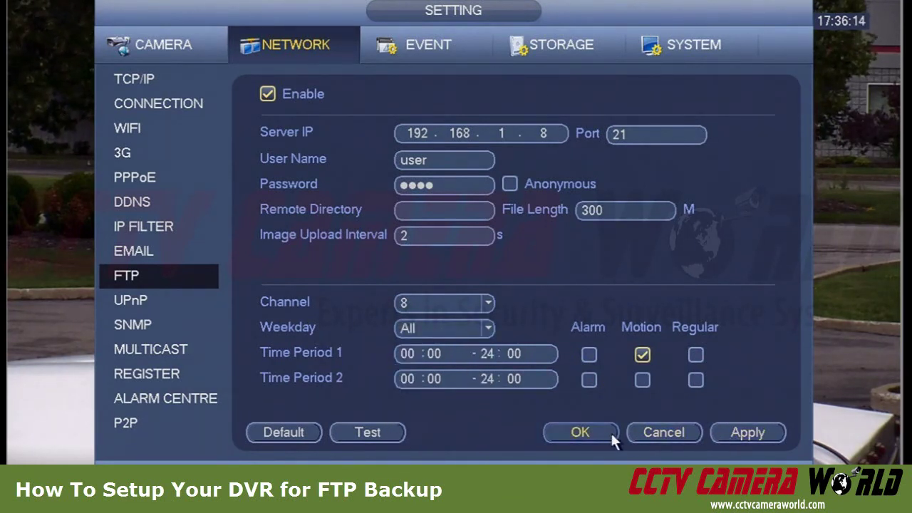
click(581, 432)
click(339, 394)
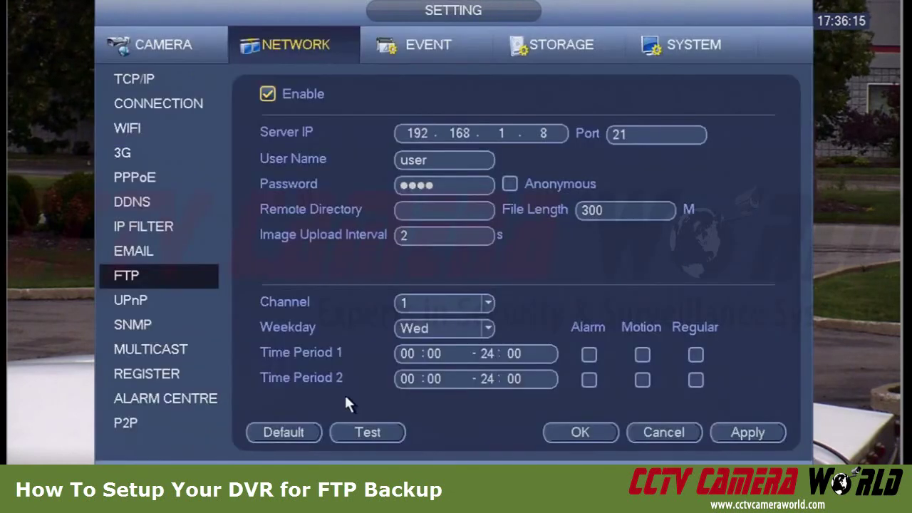
click(417, 301)
click(430, 439)
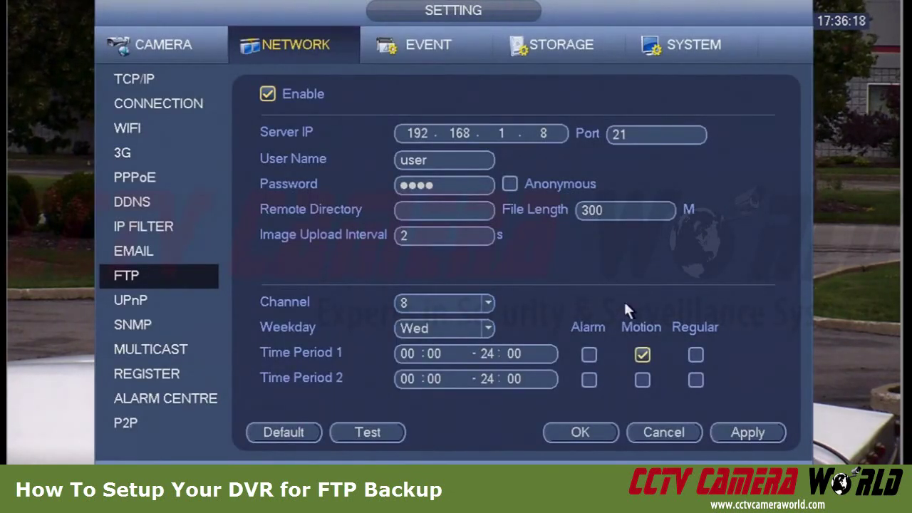